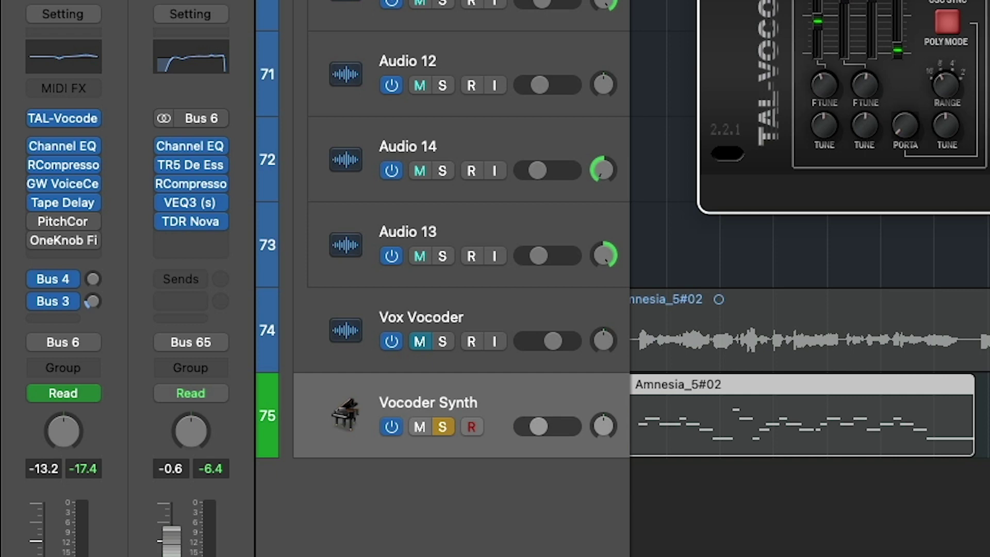
Step: Browse the Vocoder Synth track's instrument choices to the stereo TAL-Vocoder-2 within TAL-Togu Audio Line's AU MIDI-controlled effects, keeping the current instrument
key(super+w)
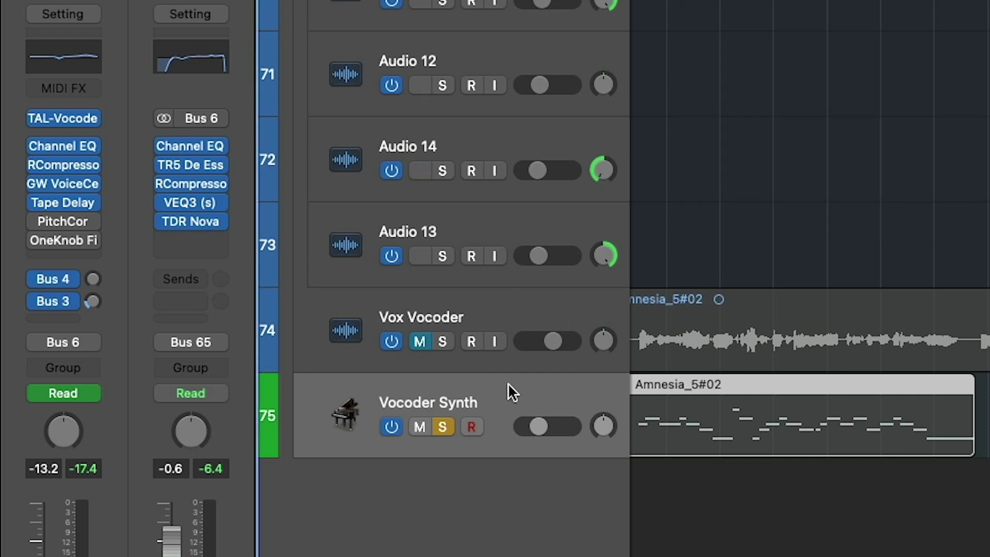
click(66, 119)
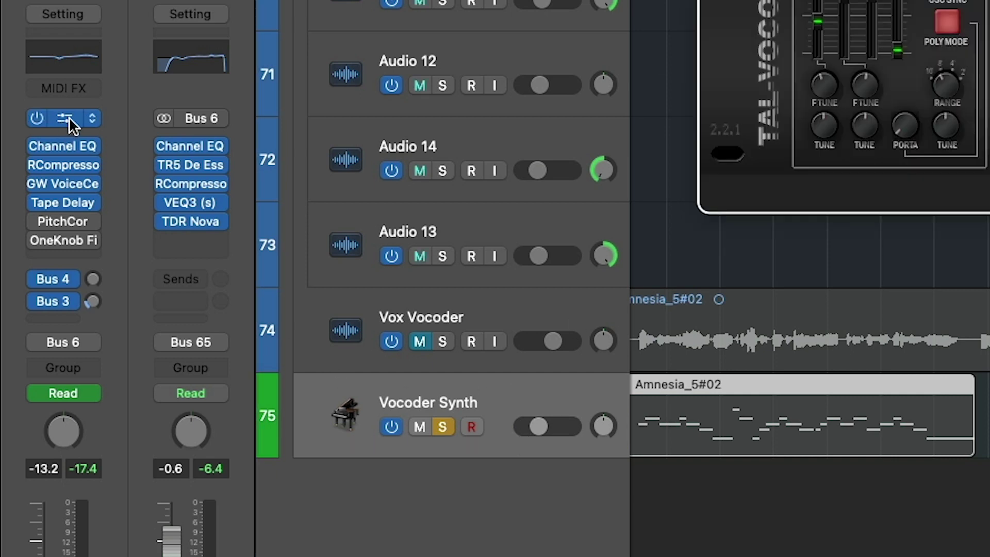
click(92, 118)
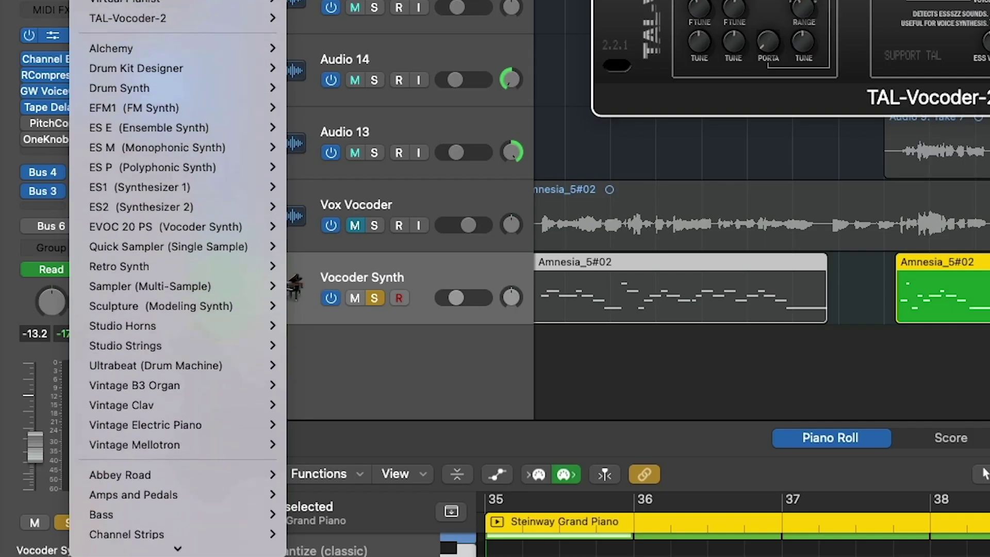
scroll(177, 546, down, 5)
mouse_move(175, 484)
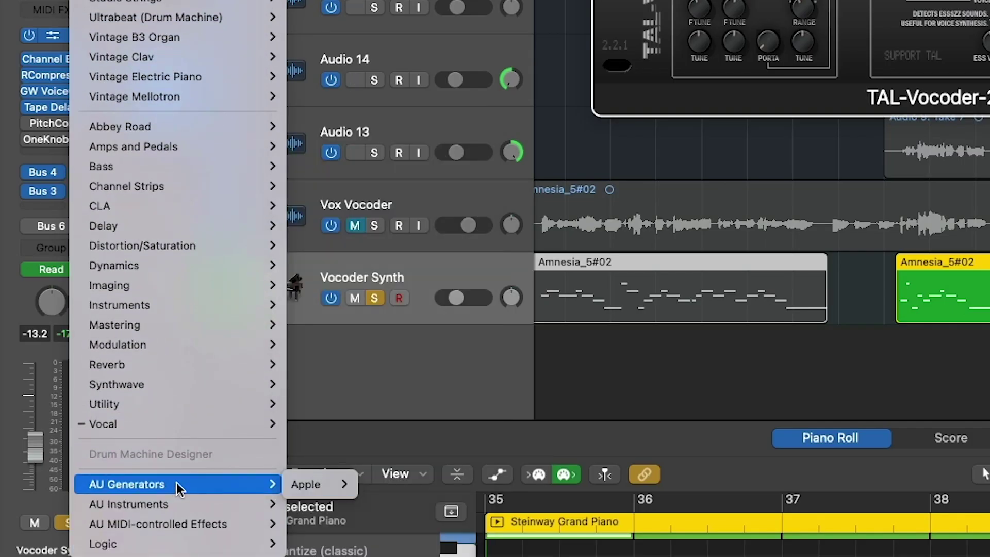
mouse_move(170, 504)
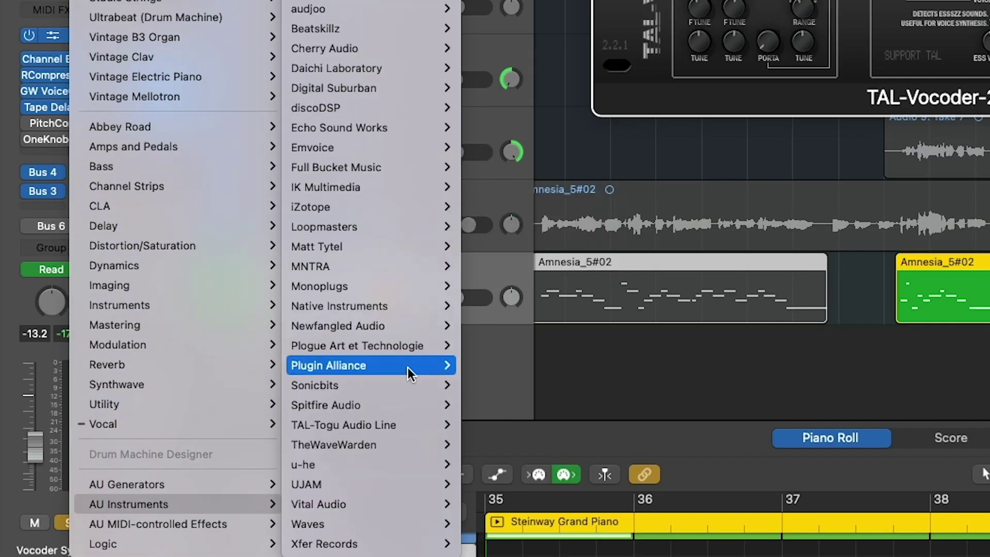
mouse_move(404, 423)
mouse_move(536, 424)
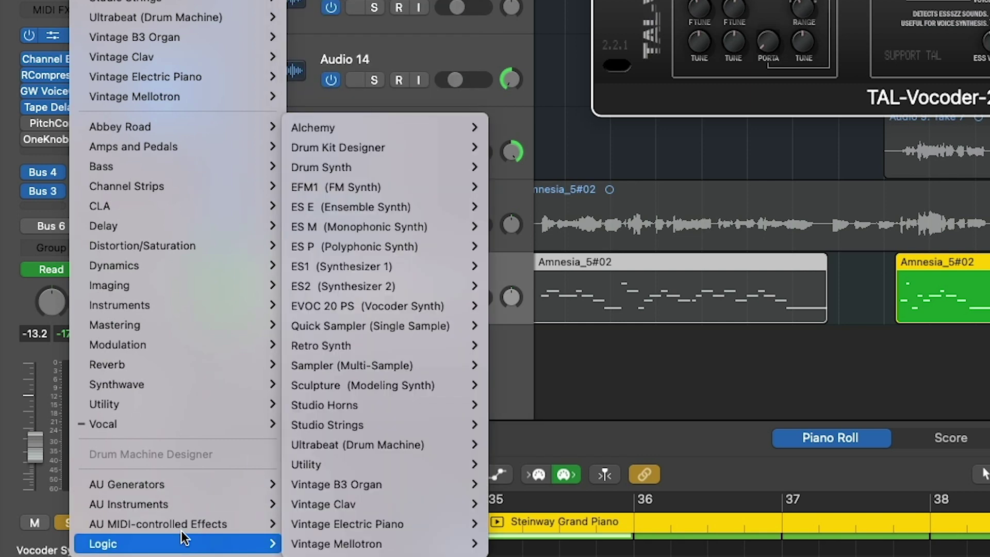
mouse_move(184, 525)
mouse_move(361, 485)
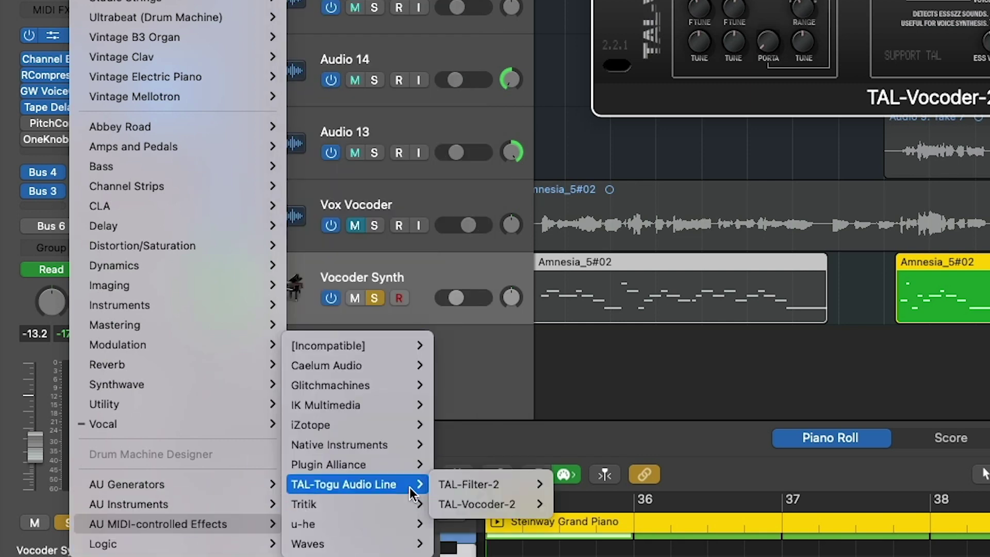
mouse_move(539, 505)
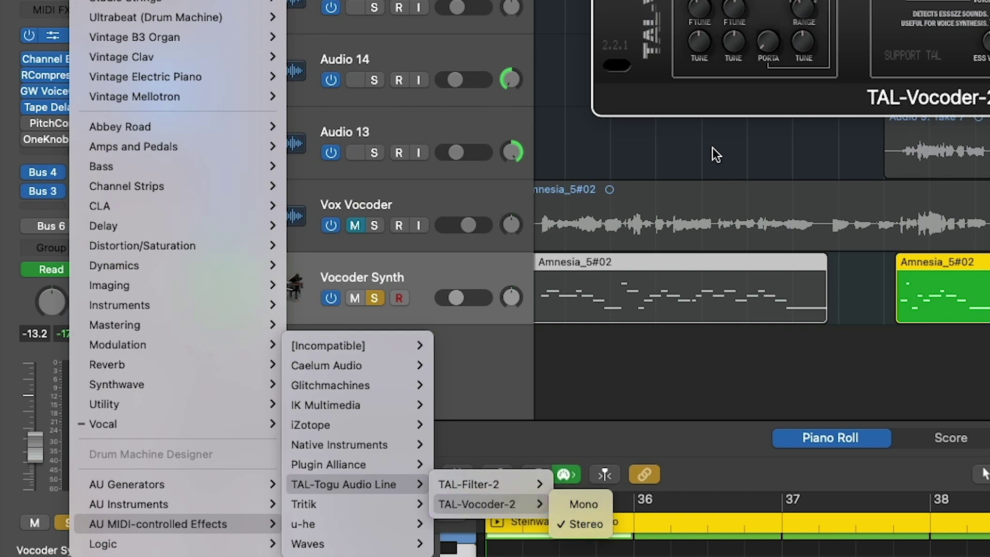
click(590, 141)
drag(591, 141, 581, 141)
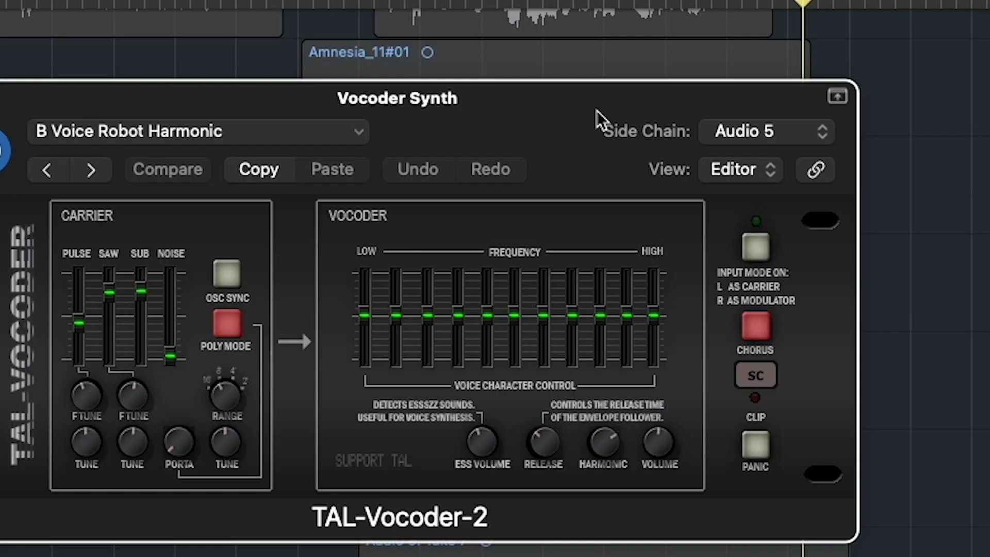
Step: Review the side chain source choices in the Vocoder Synth's TAL-Vocoder-2 window, keeping Vox Vocoder (Audio 5)
click(663, 147)
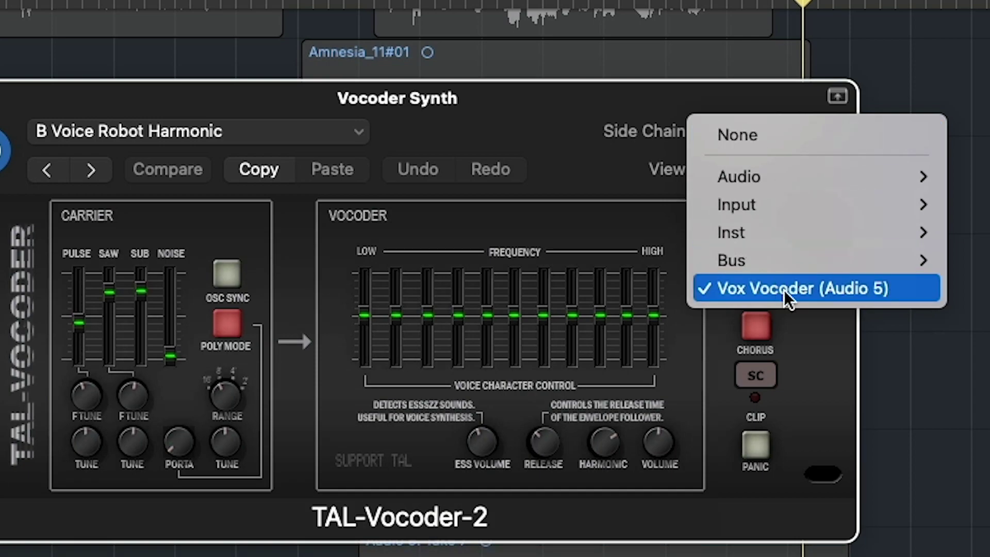
click(493, 107)
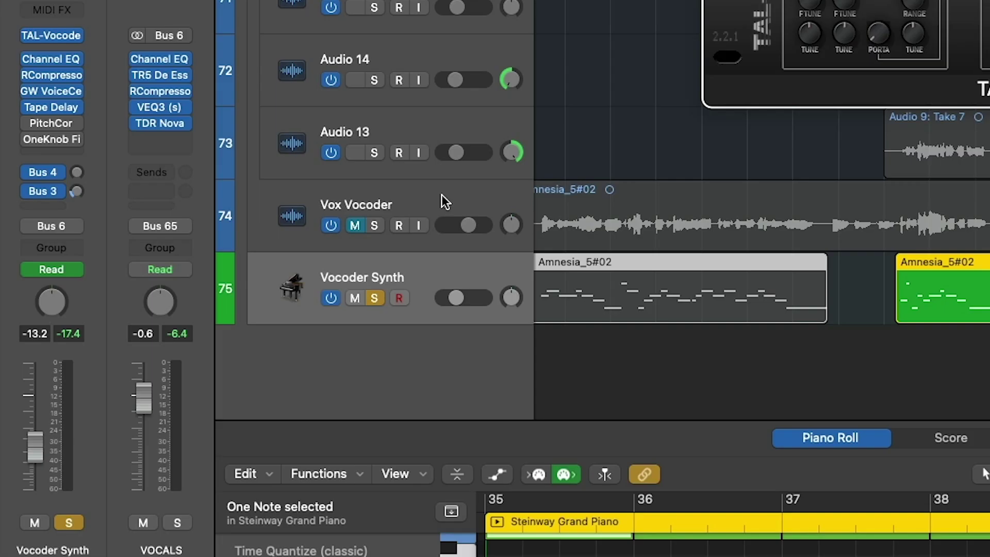
click(442, 199)
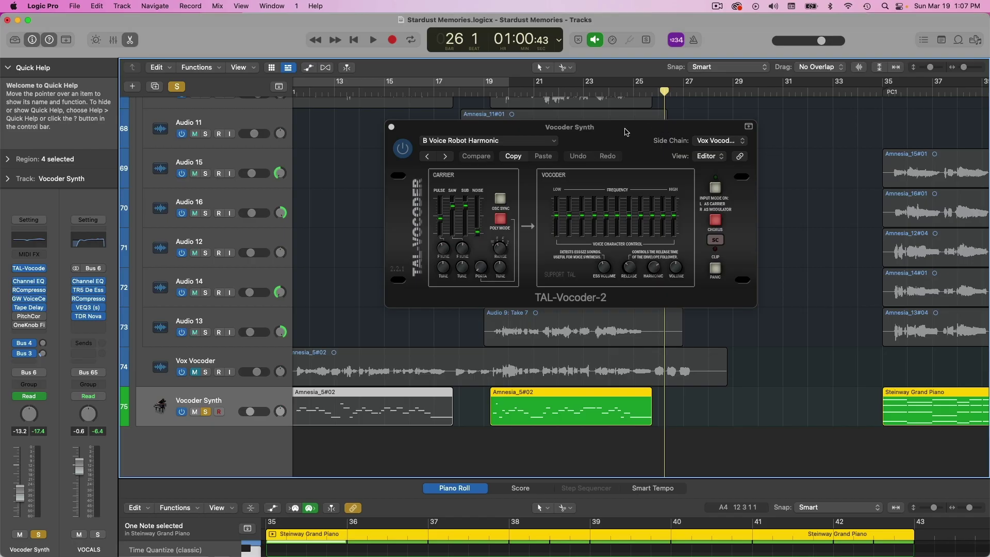
drag(625, 132, 607, 147)
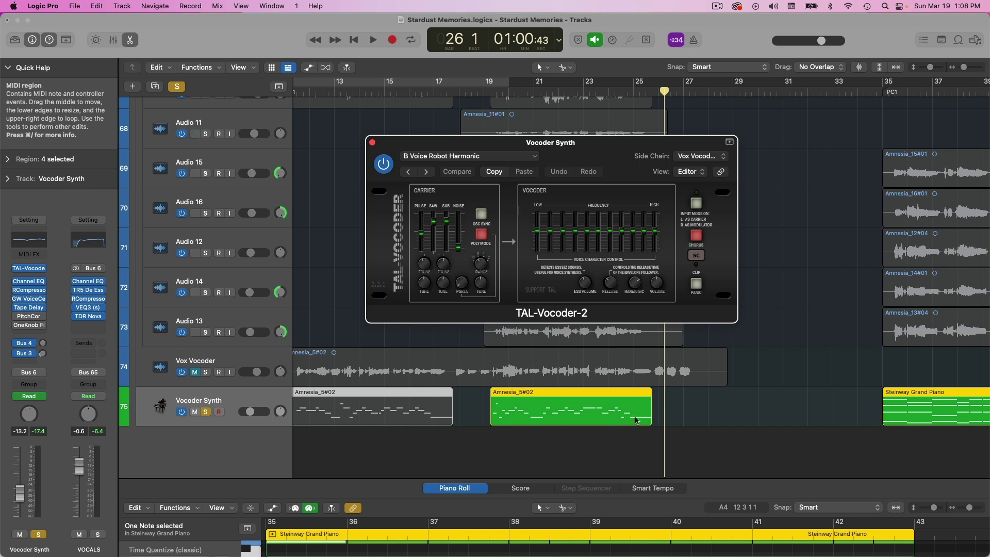
Step: Move the vocoder window aside and open the Amnesia_5#02 audio region of the Vox Vocoder track for editing
scroll(636, 420, up, 2)
scroll(511, 423, down, 2)
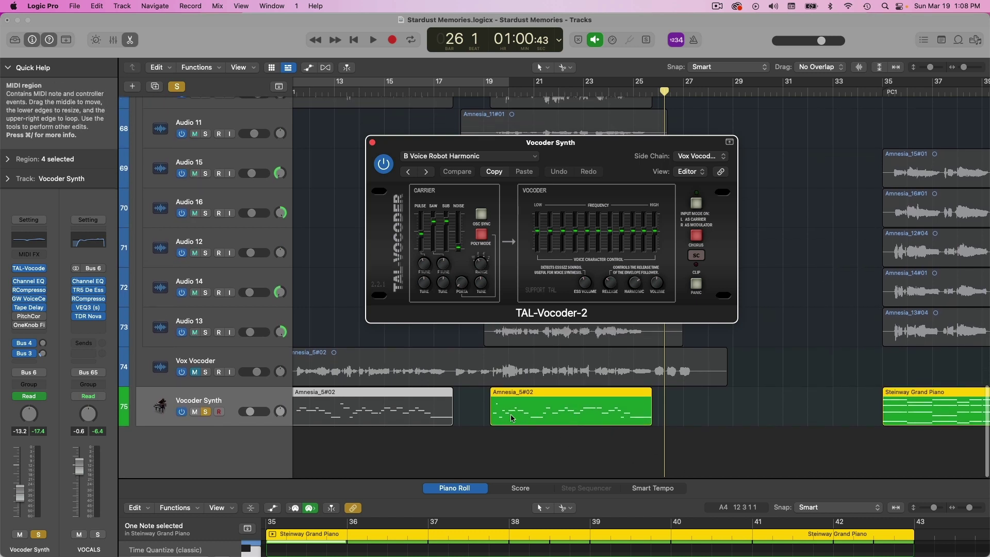
scroll(512, 418, up, 10)
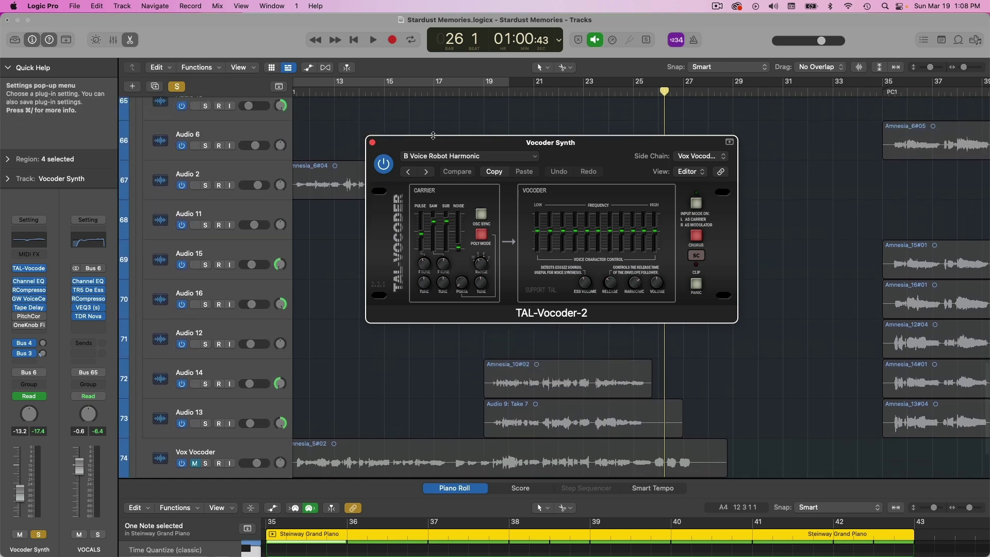
drag(433, 135, 780, 124)
scroll(605, 420, down, 1)
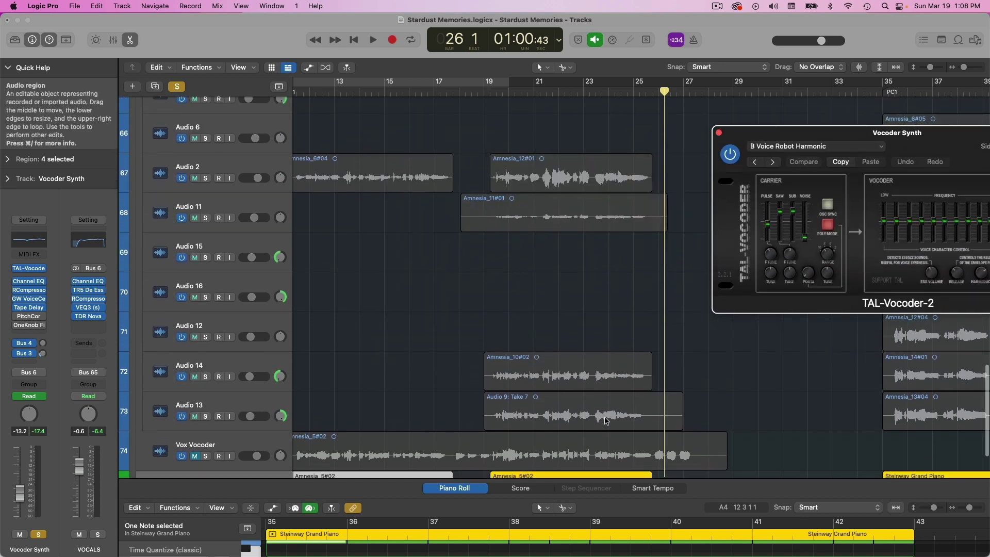
scroll(605, 421, down, 8)
double_click(548, 363)
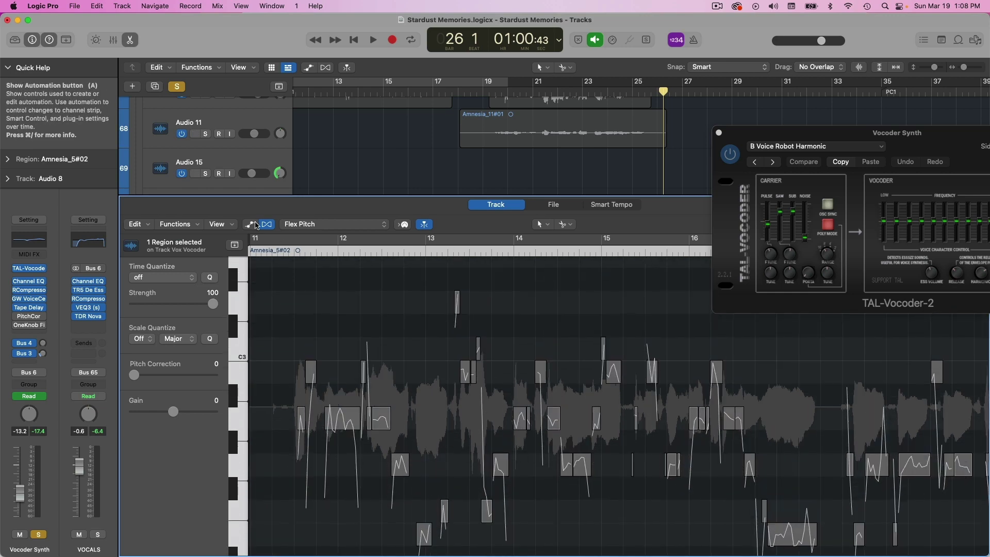
Step: Check the region's flex mode choices and locate Create MIDI Track from Flex Pitch Data without running it, closing the audio editor
click(298, 225)
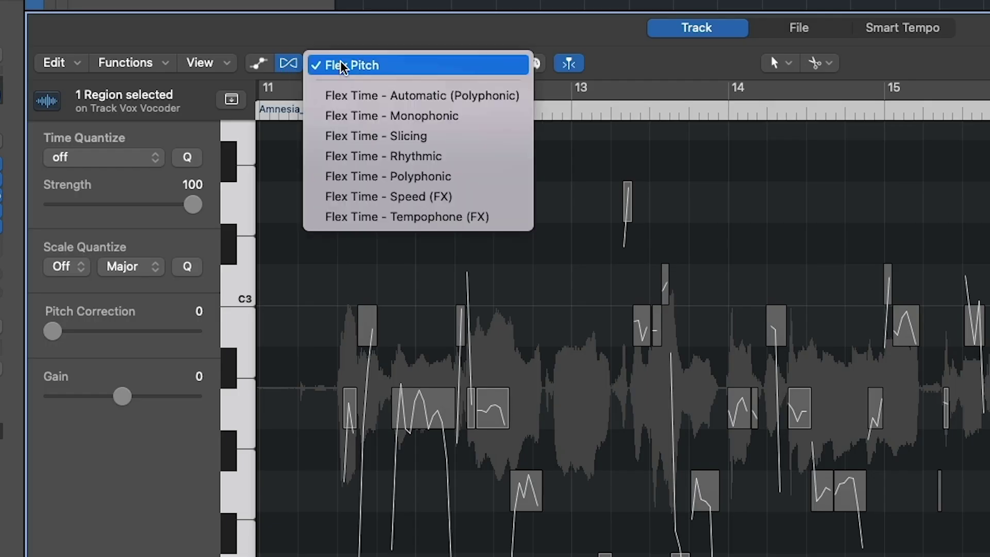
click(397, 45)
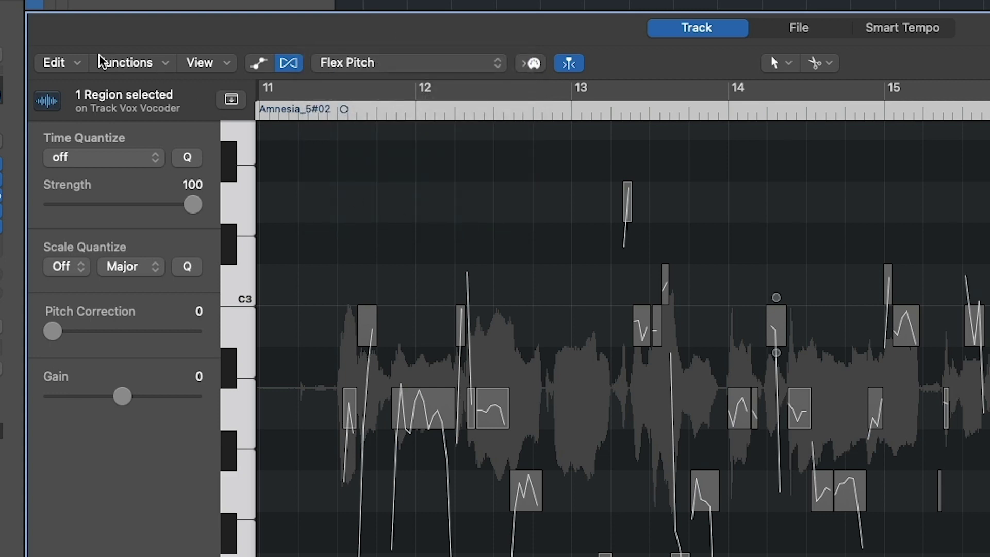
click(54, 63)
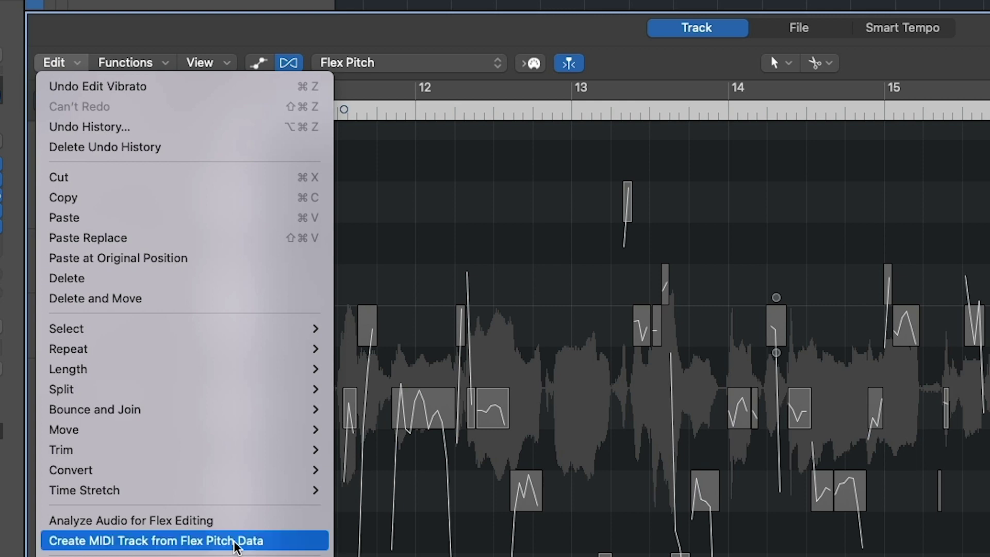
click(602, 22)
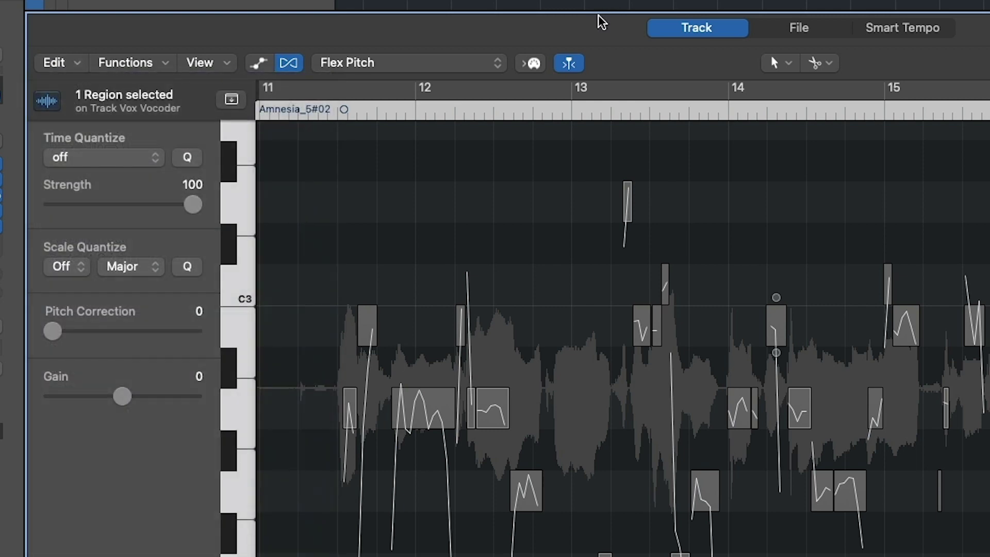
drag(598, 13, 582, 555)
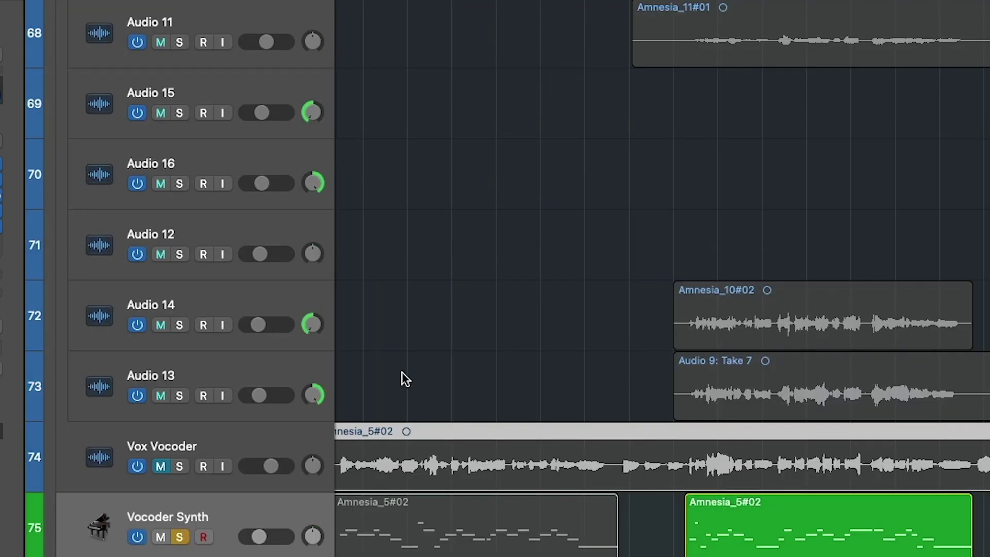
Step: Examine the notes of the Vocoder Synth's second Amnesia_5#02 MIDI region in the Piano Roll and close the editor
click(797, 506)
double_click(796, 508)
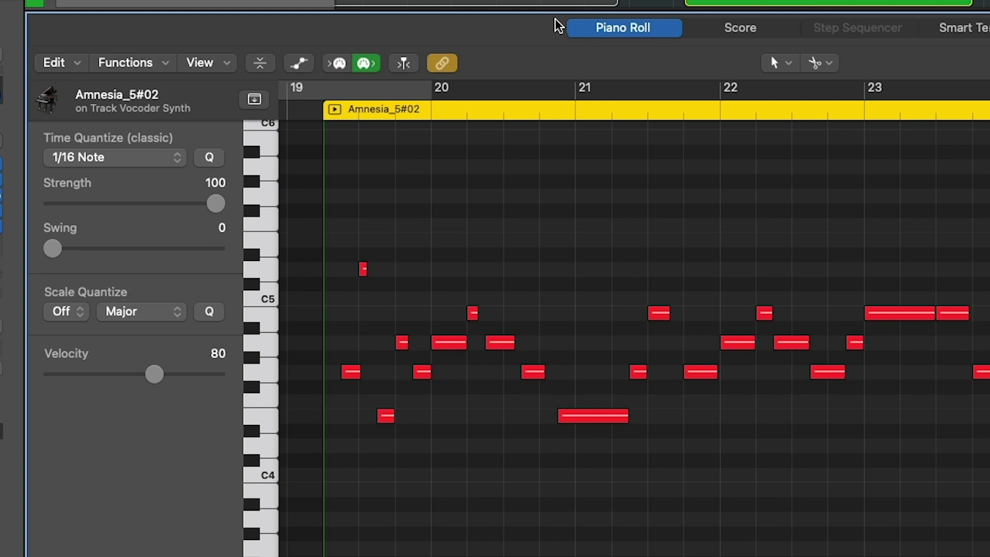
drag(550, 14, 551, 556)
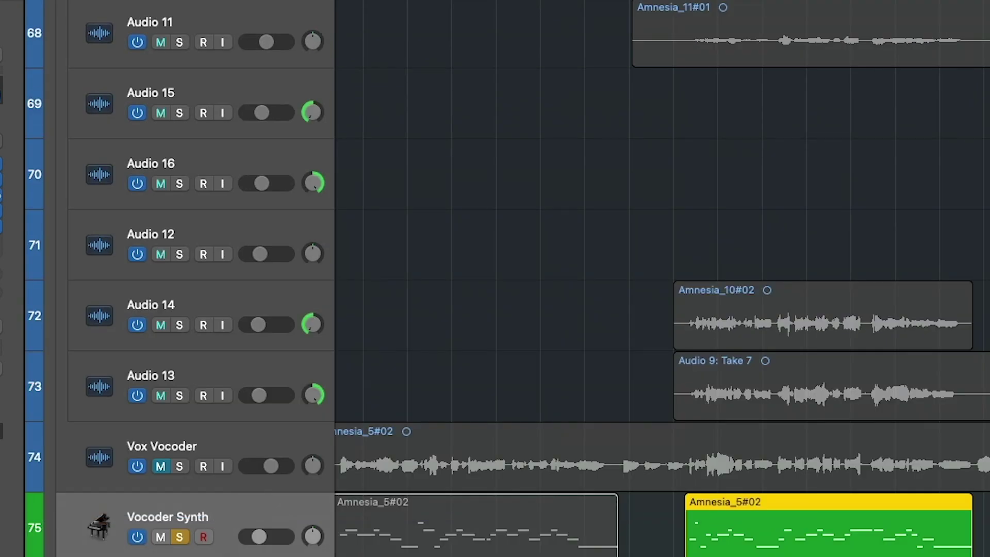
Step: Play the soloed Vocoder Synth from bar 19 to bar 25 with the TAL-Vocoder-2 window in view
key(space)
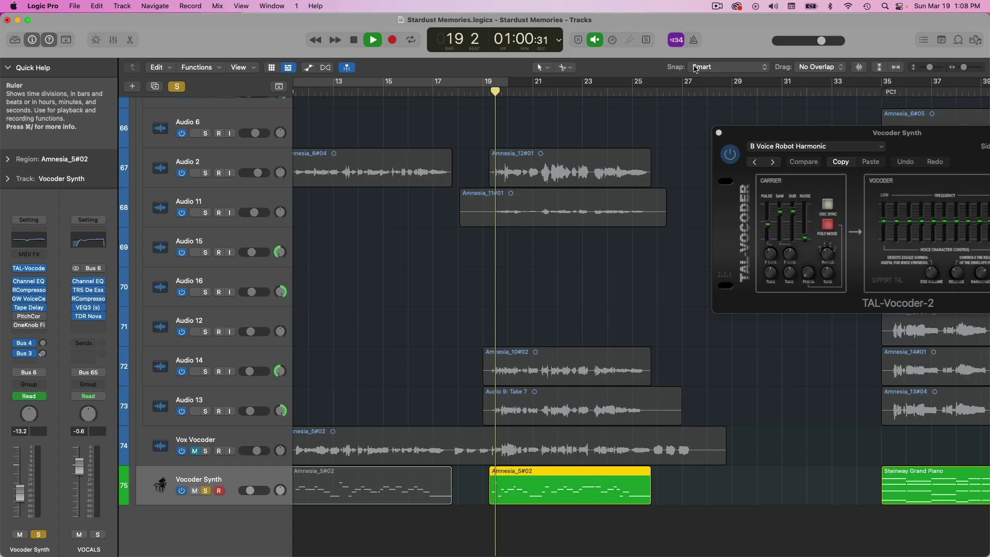
drag(838, 142, 614, 151)
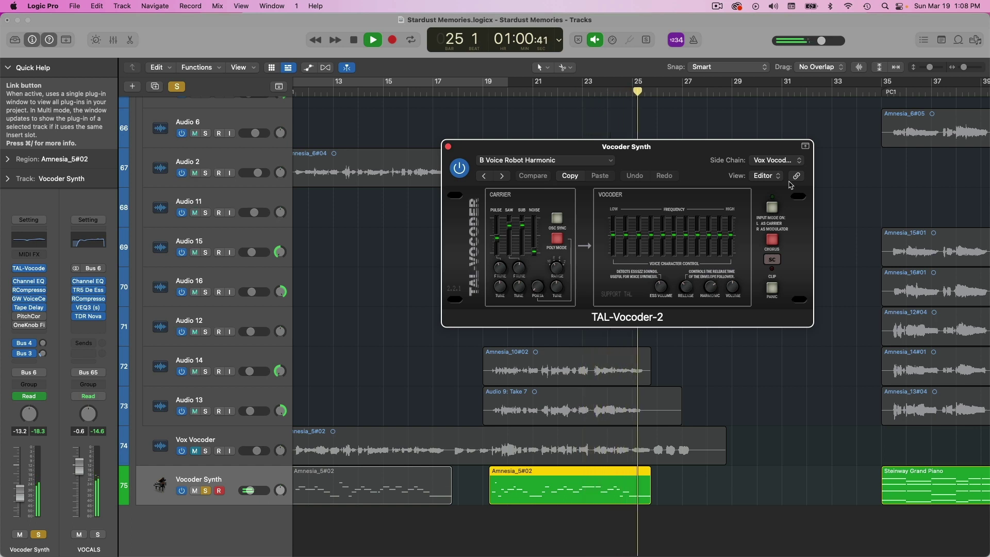
key(space)
Step: Move the vocoder window clear of the vocal regions and select the Audio 2 track
drag(558, 149, 761, 164)
scroll(567, 227, right, 3)
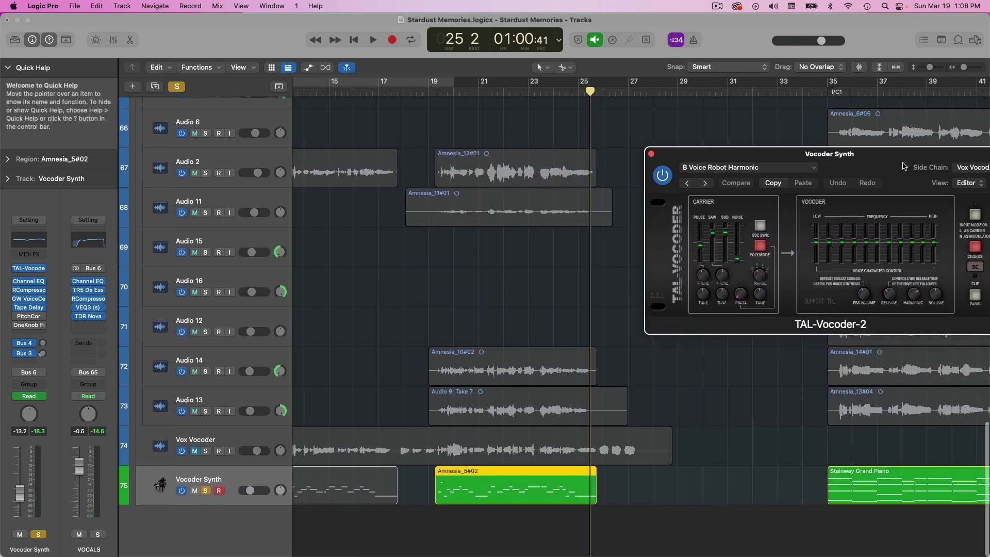
drag(904, 166, 849, 233)
scroll(484, 168, left, 8)
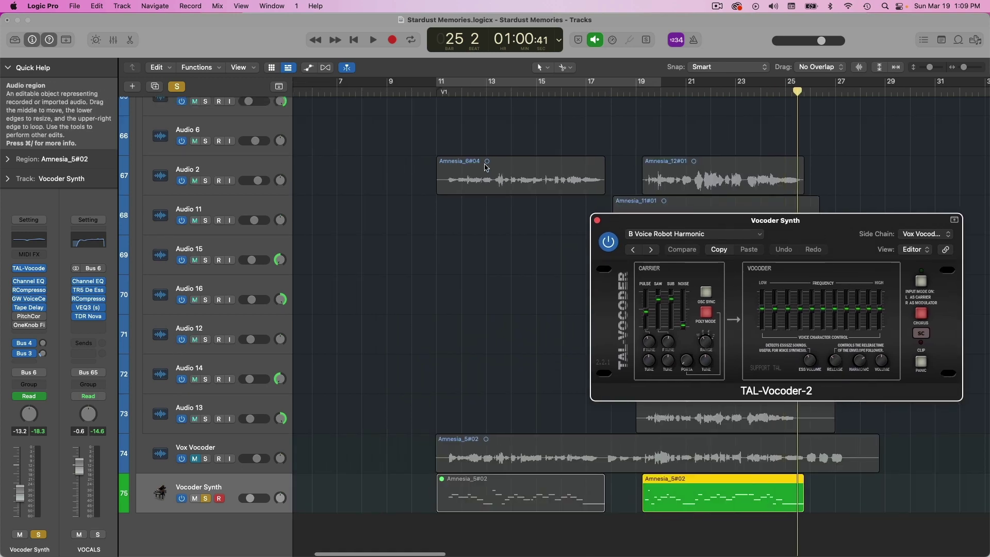
scroll(485, 167, right, 4)
click(187, 164)
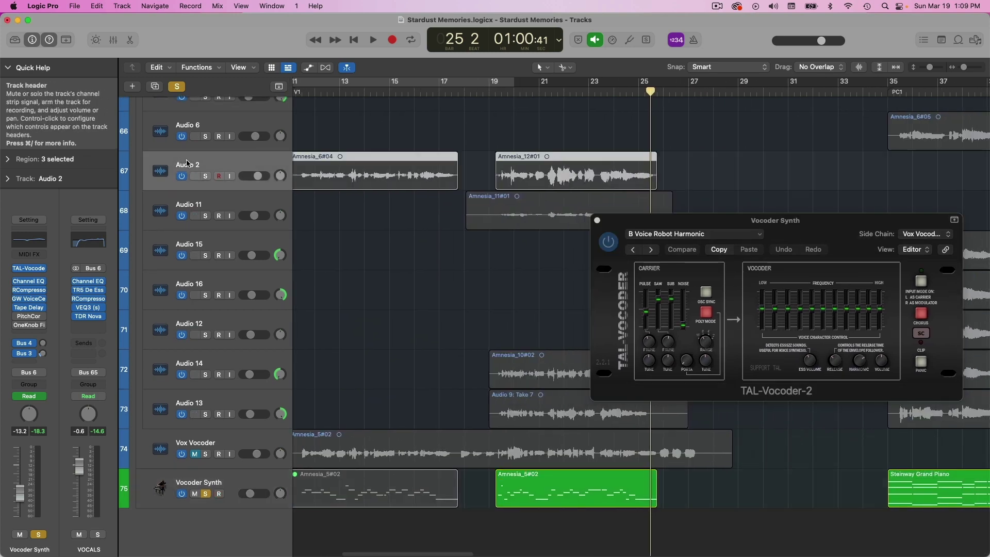
Step: Set the TAL-Vocoder-2 side chain source to Lead Vox (Audio 2)
scroll(304, 204, up, 15)
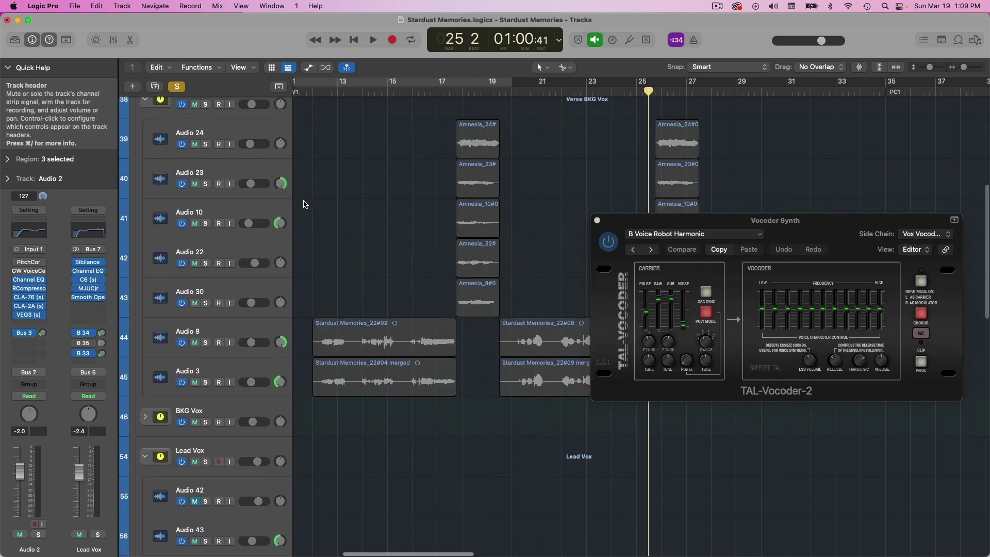
scroll(304, 205, down, 5)
scroll(304, 204, up, 2)
click(923, 234)
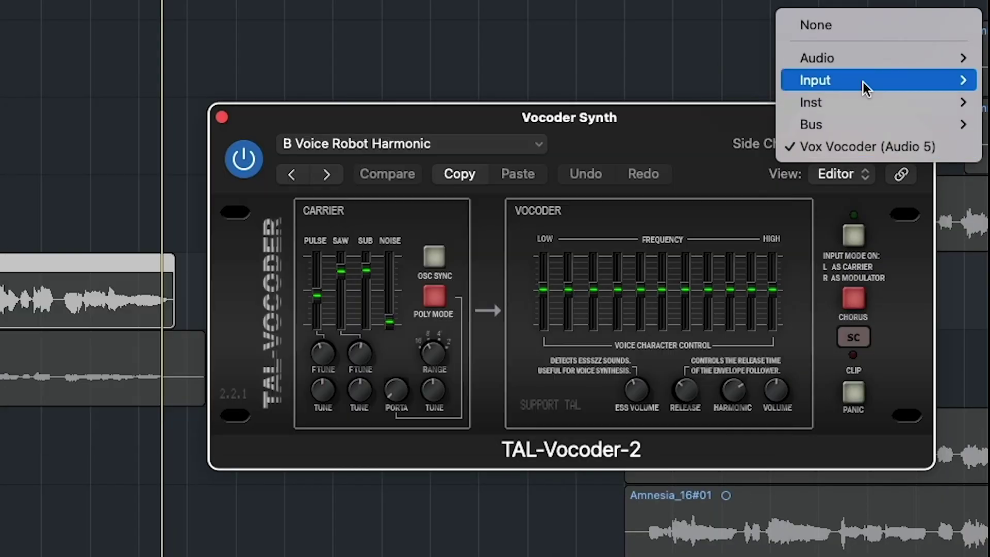
mouse_move(857, 58)
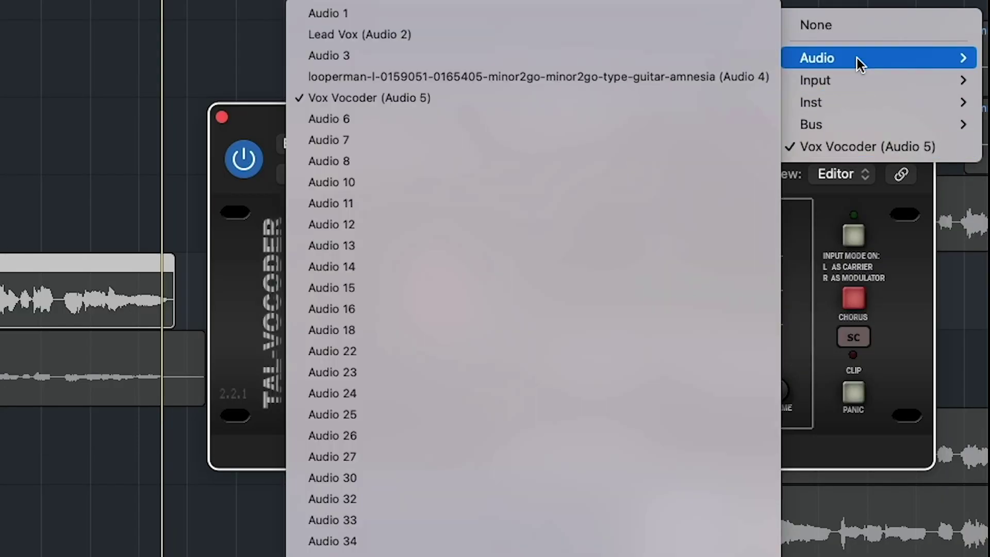
click(472, 34)
Step: Play the Vocoder Synth's second Amnesia_5#02 MIDI region with the Lead Vox side chain and stop playback
scroll(98, 192, down, 5)
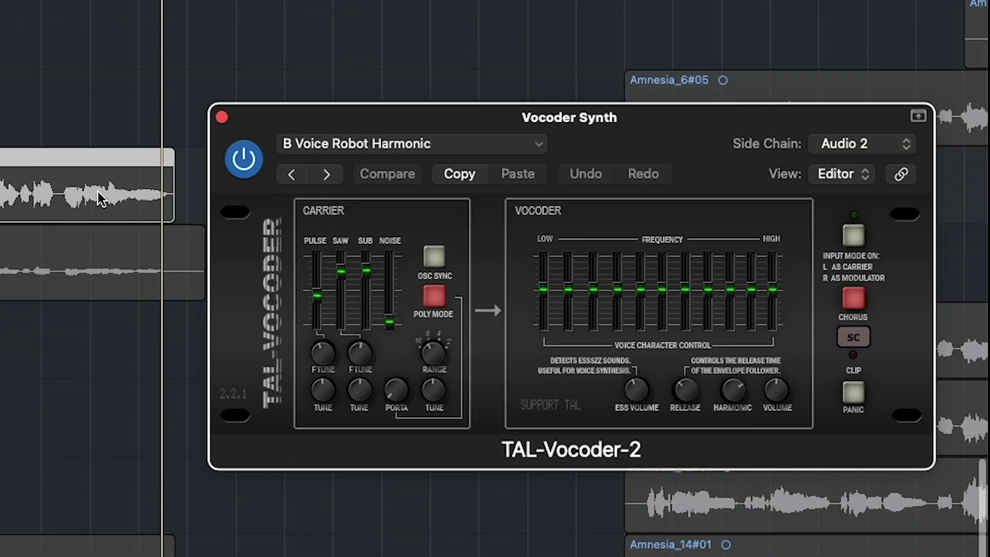
scroll(97, 192, down, 2)
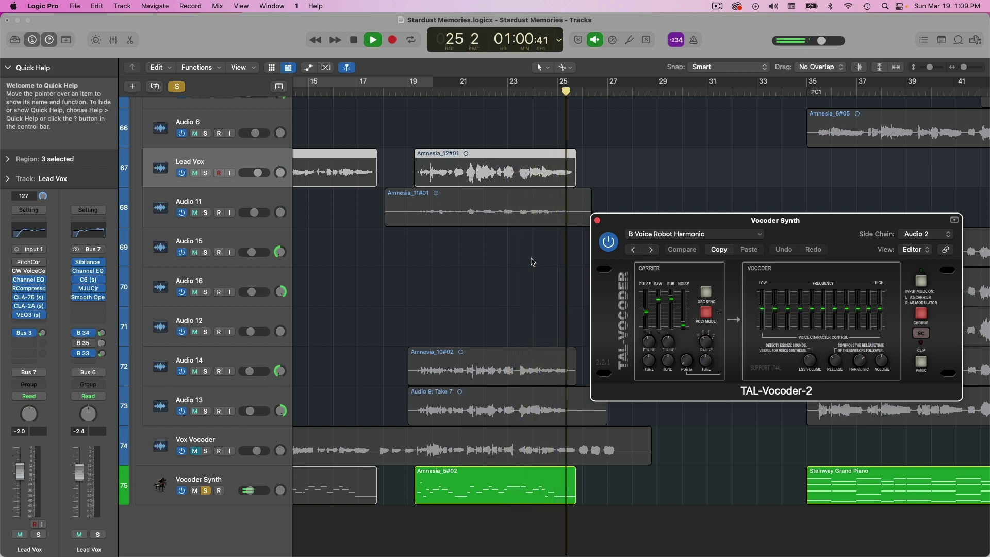
key(space)
scroll(521, 284, left, 3)
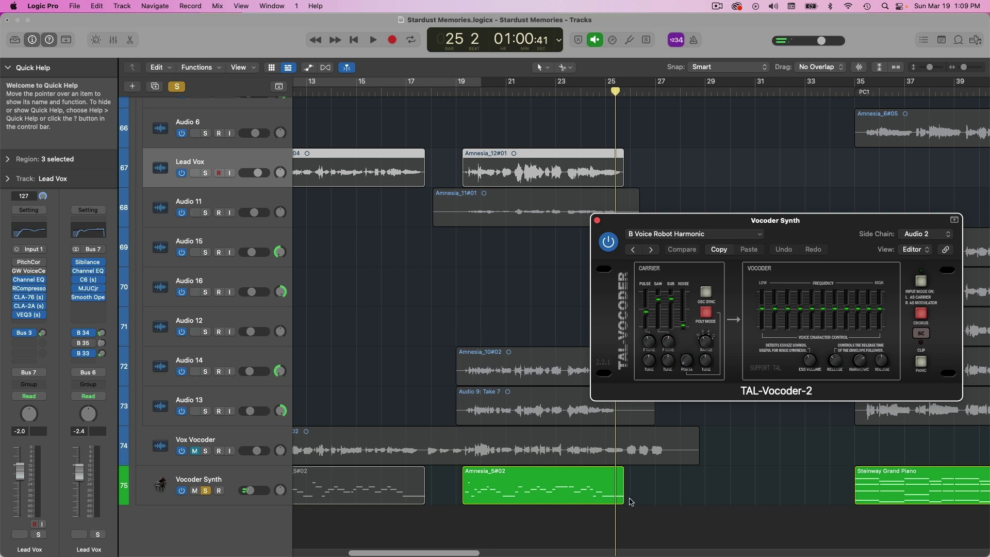
Step: Move the TAL-Vocoder-2 window clear of the Lead Vox regions and compare the vocoder's sound with Chorus off and back on
scroll(579, 261, left, 3)
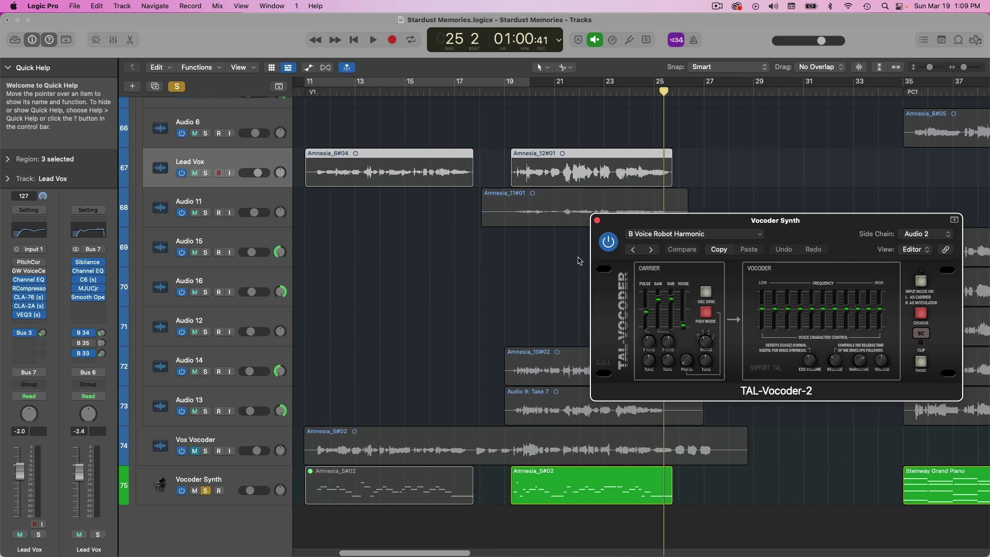
scroll(611, 184, up, 1)
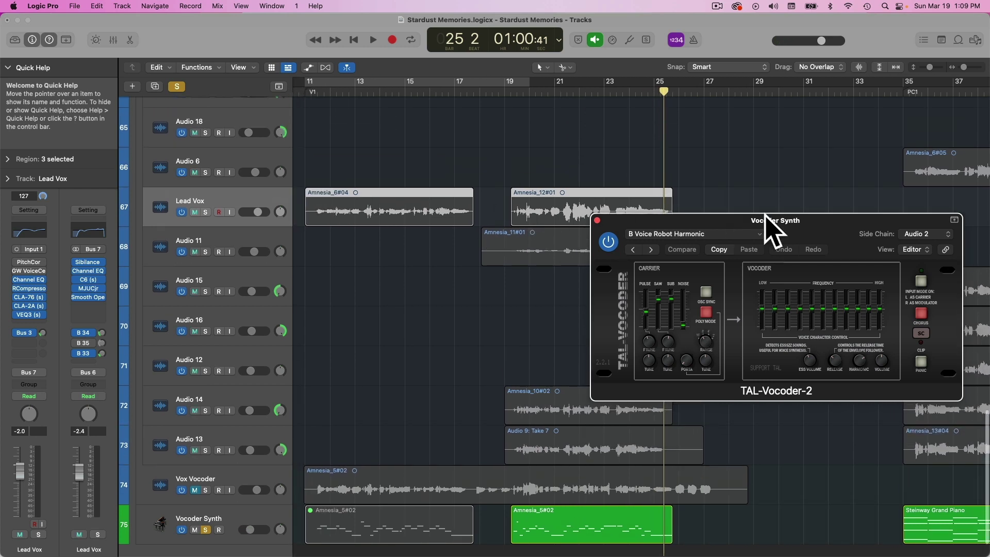
drag(841, 228, 740, 201)
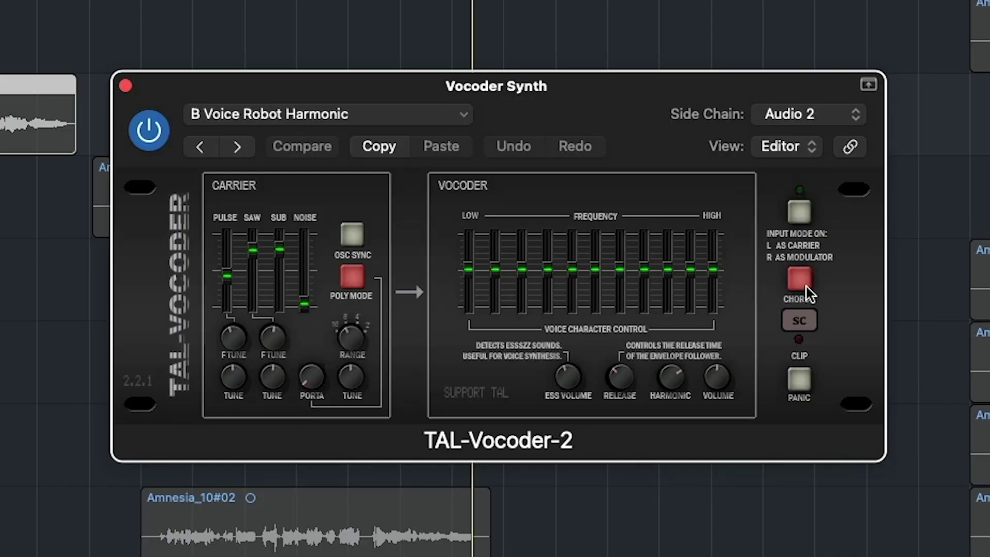
click(801, 276)
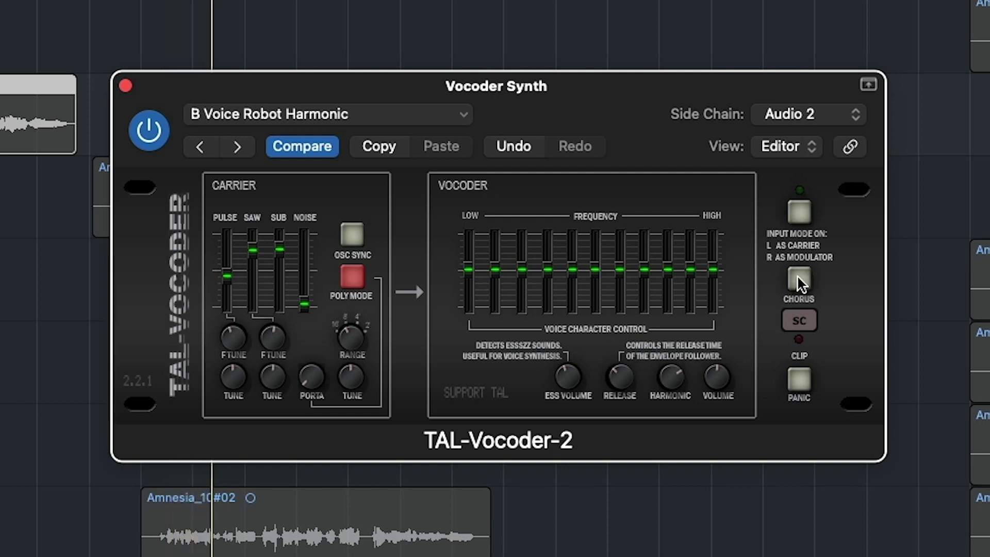
click(797, 278)
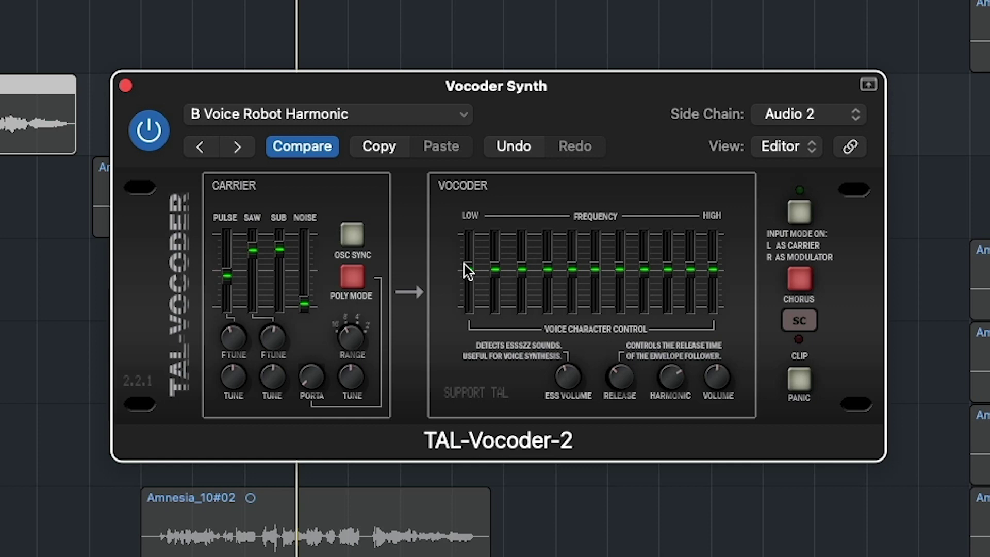
Step: Raise the carrier's Pulse level slightly, and audition a higher Noise level before returning Noise to its low setting
click(268, 113)
click(604, 99)
drag(233, 252, 239, 218)
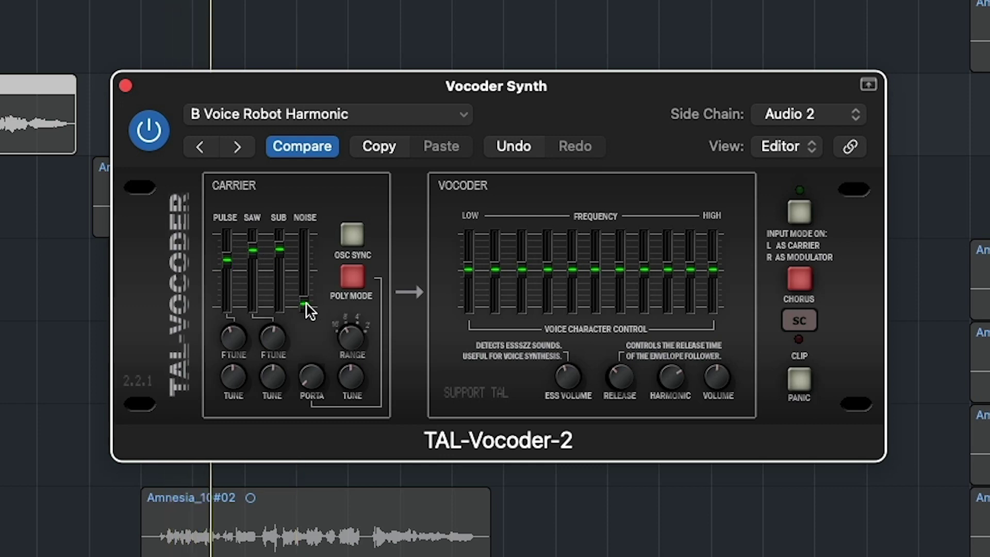
drag(309, 311, 316, 199)
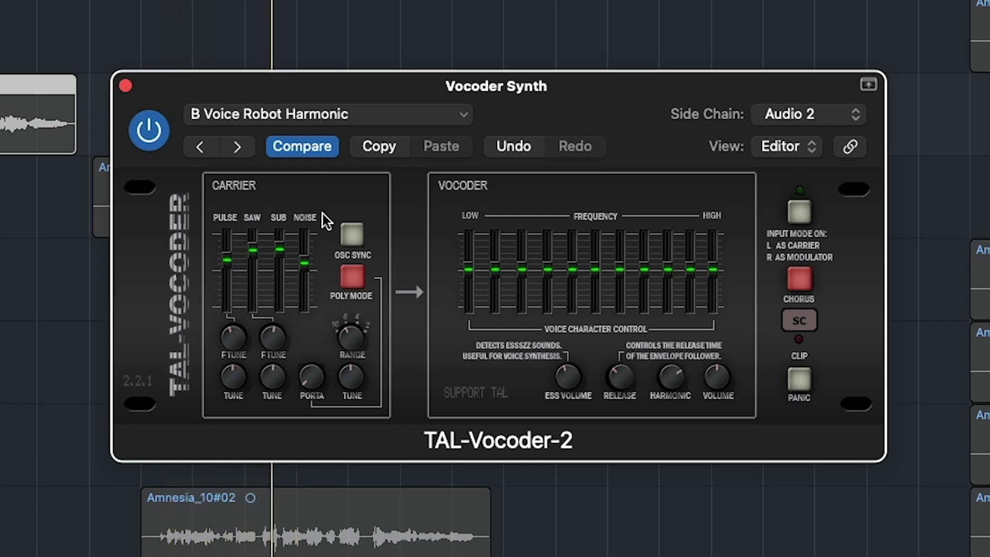
drag(305, 264, 325, 411)
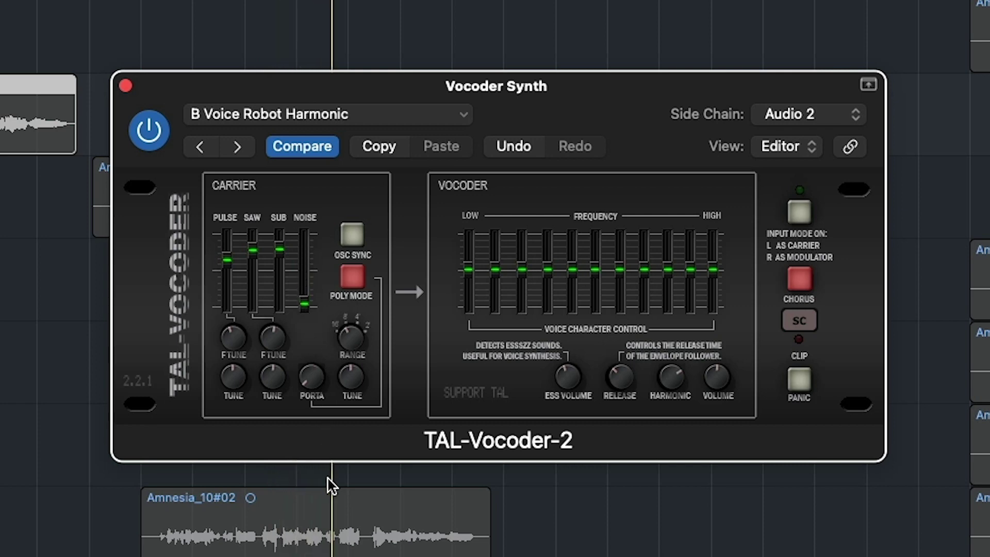
Step: Boost the upper frequency bands of the vocoder's Voice Character Control slightly above the middle
drag(640, 288, 673, 252)
drag(713, 277, 714, 249)
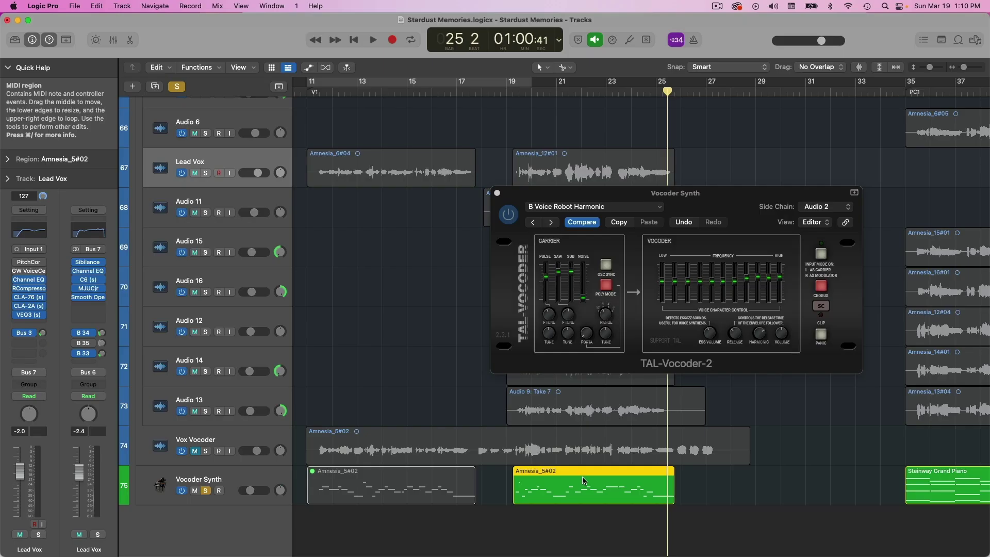
Step: Open the Vocoder Synth's second Amnesia_5#02 region in the Piano Roll and duplicate all its notes one octave lower
key(p)
drag(619, 193, 865, 82)
drag(779, 308, 707, 371)
key(super+a)
scroll(418, 436, down, 5)
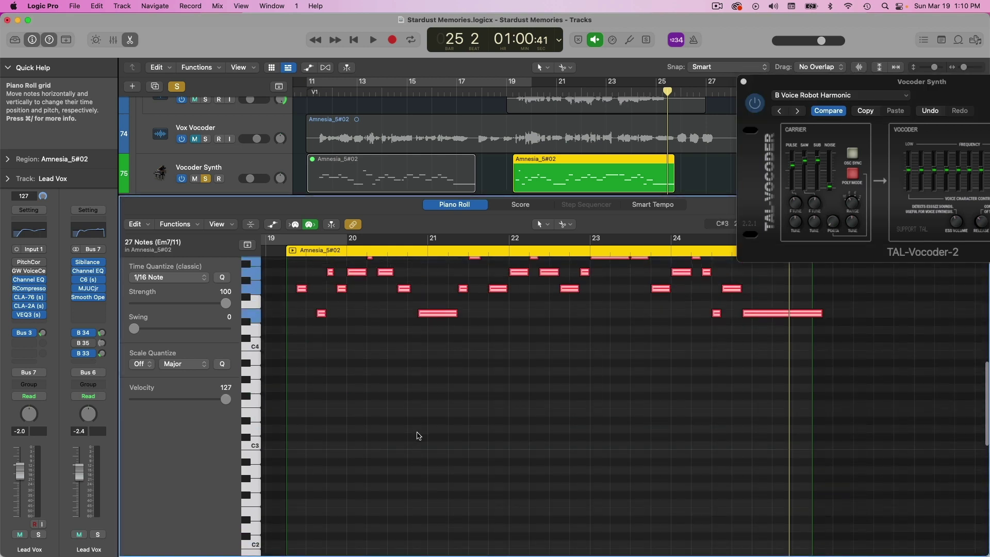
click(751, 313)
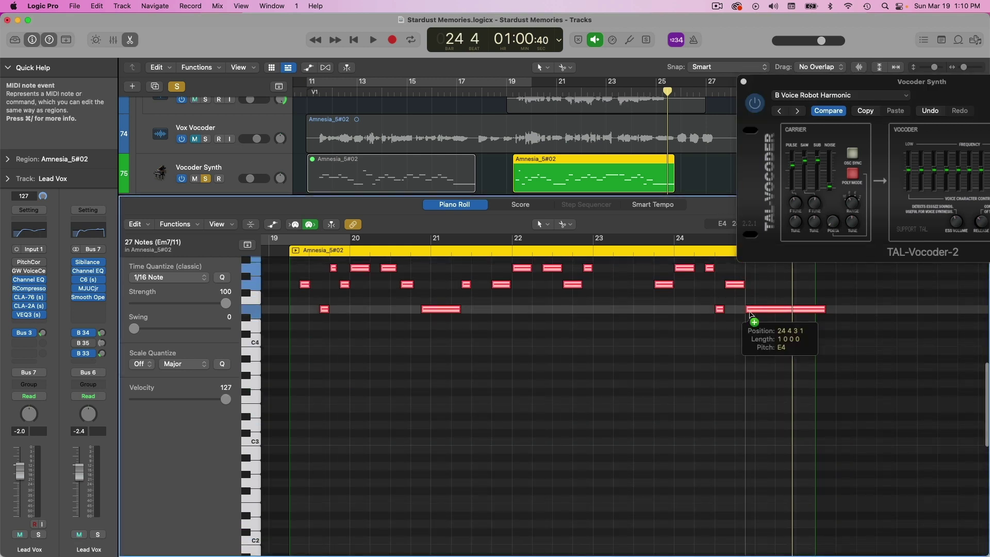
drag(751, 315, 751, 410)
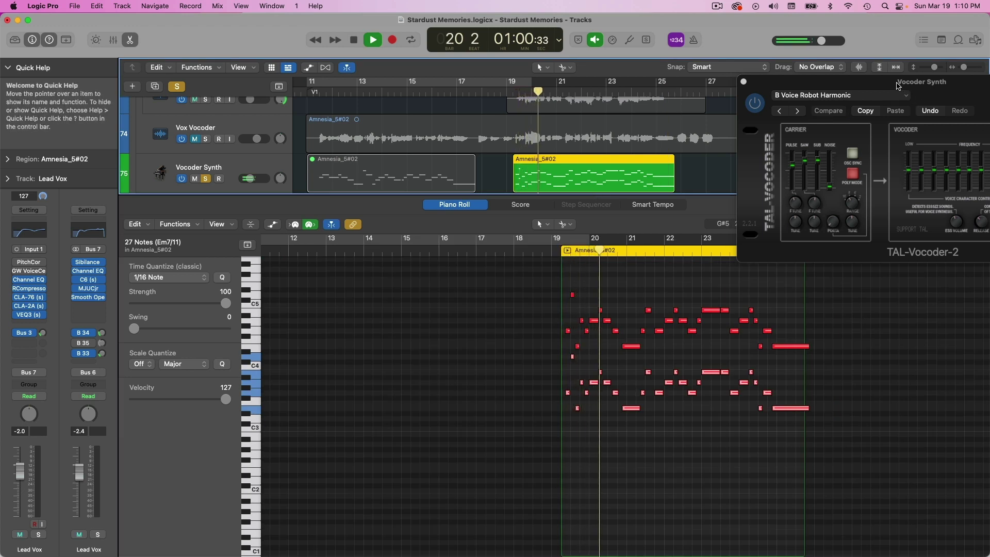
Step: Close the Piano Roll and compare the octave-doubled Vocoder Synth part in the full mix and soloed during playback
drag(897, 85, 801, 76)
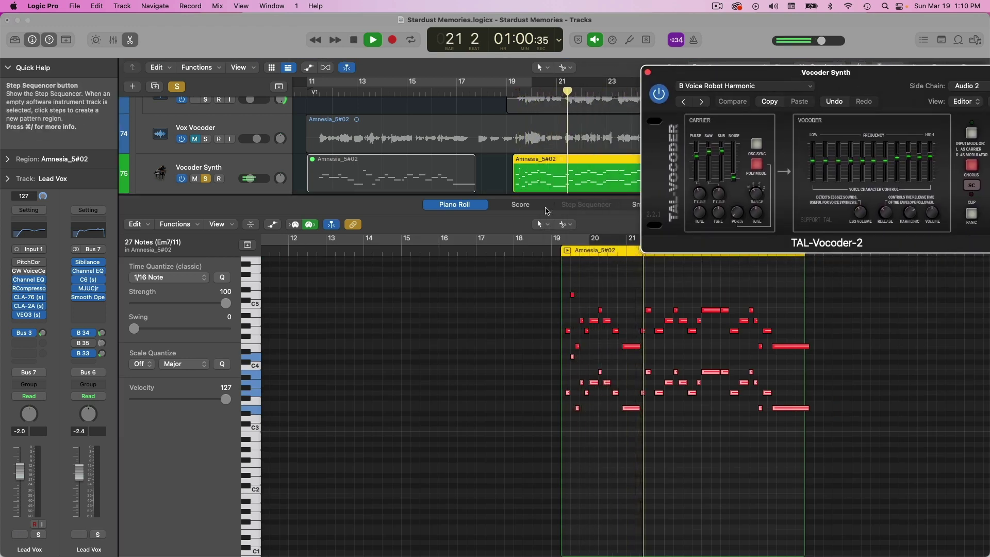
drag(514, 197, 490, 480)
click(205, 491)
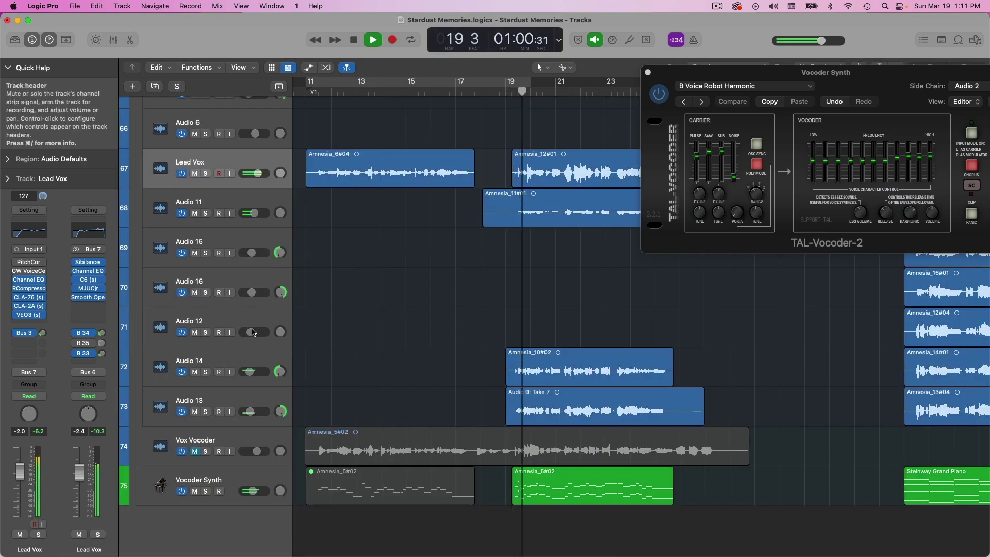
click(205, 491)
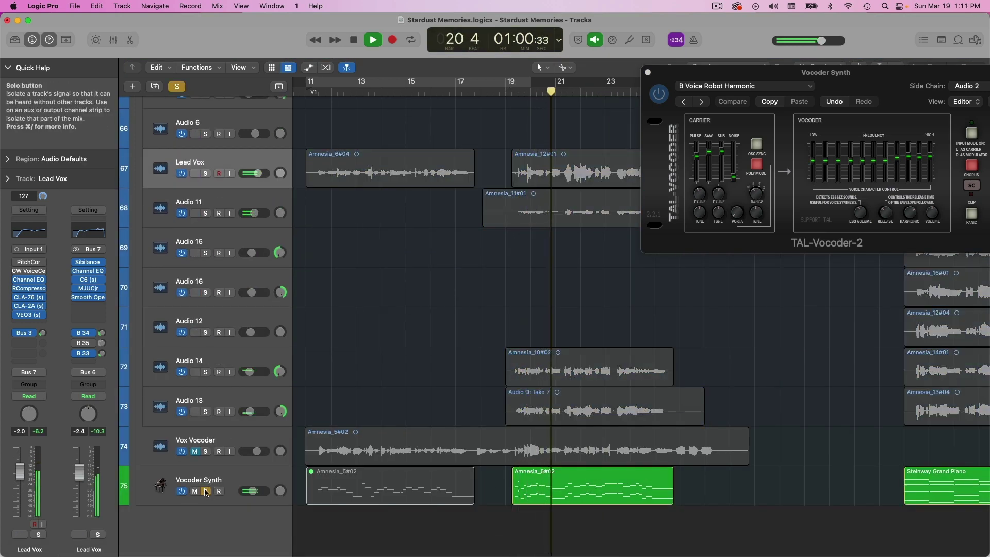